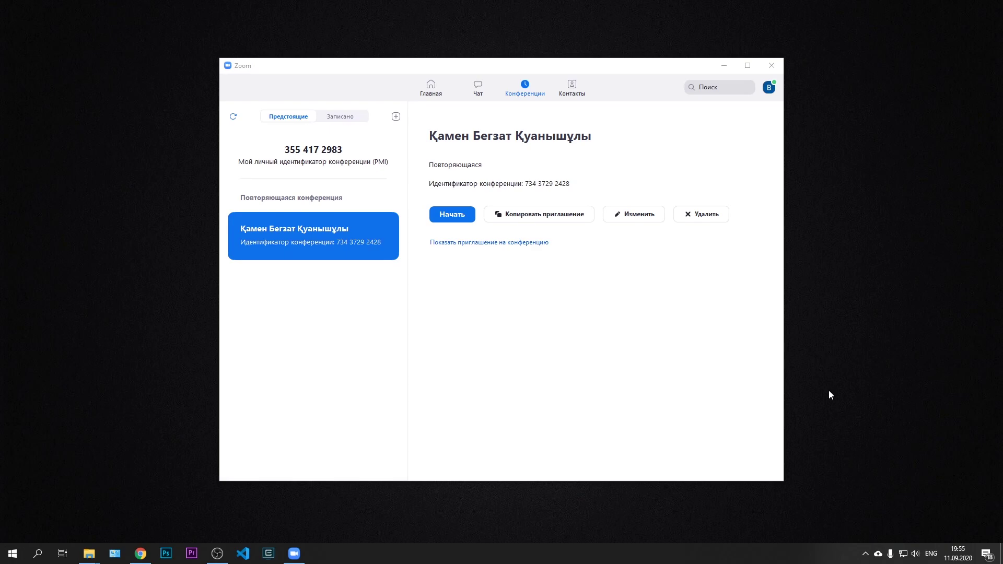
Show the Zoom meeting's full invitation and select its meeting ID and passcode
{"action": "left_click", "coordinate": [494, 244]}
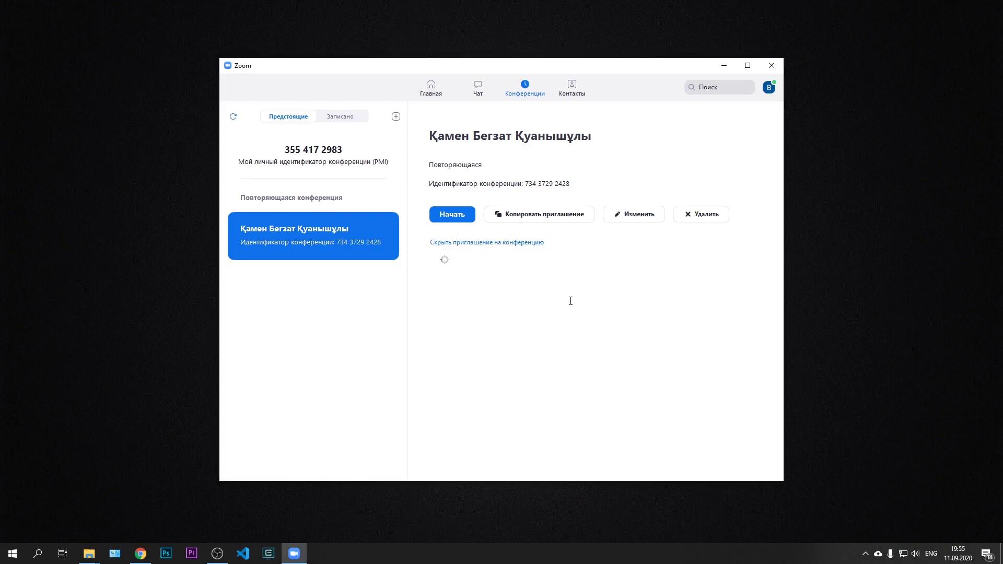
{"action": "left_click_drag", "start_coordinate": [557, 320], "coordinate": [471, 329]}
{"action": "left_click", "coordinate": [537, 352]}
{"action": "left_click", "coordinate": [591, 365]}
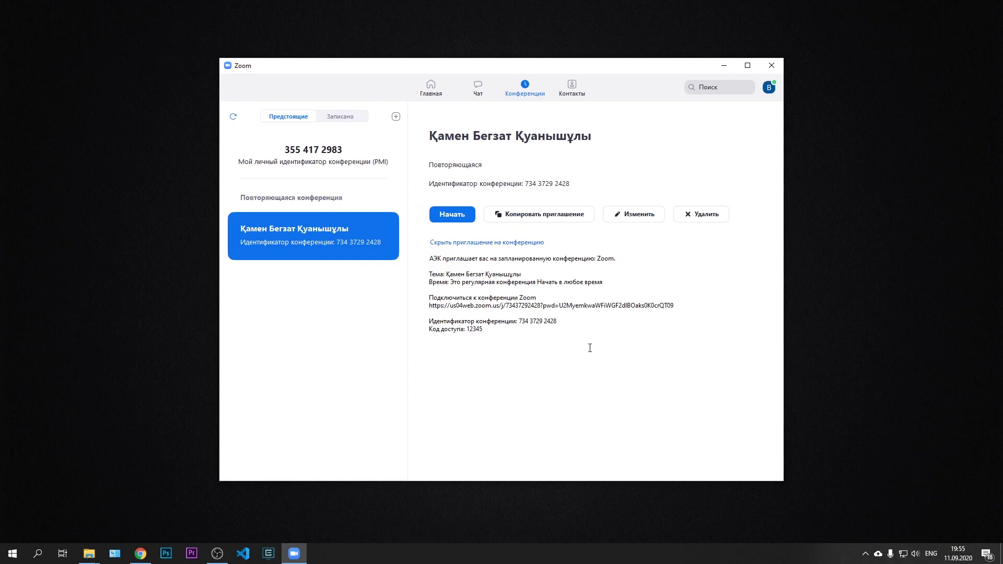
{"action": "left_click", "coordinate": [140, 553]}
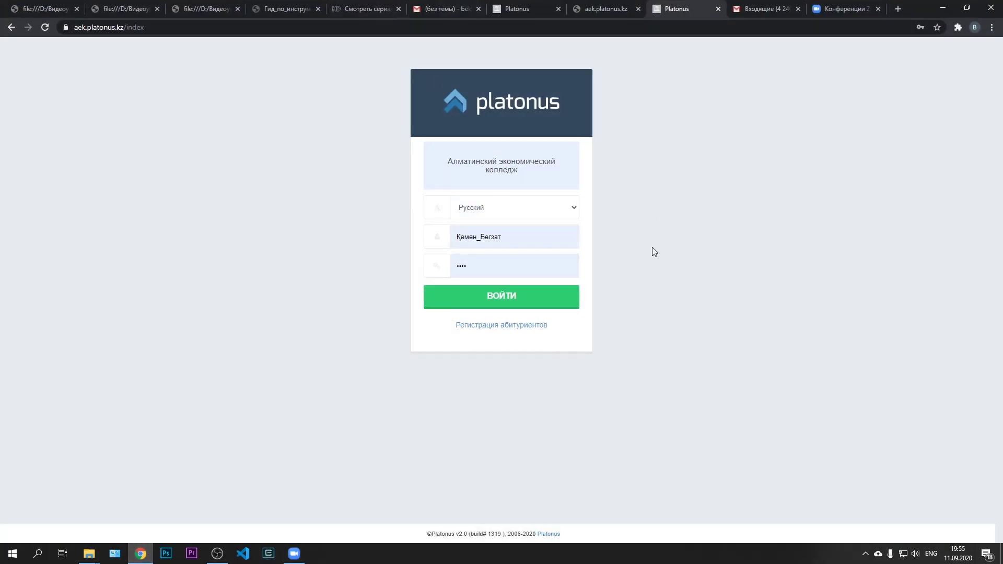
Sign in to Platonus and enter the Программирование ИС 4-1 classroom from Учебная аудитория
{"action": "left_click", "coordinate": [550, 301]}
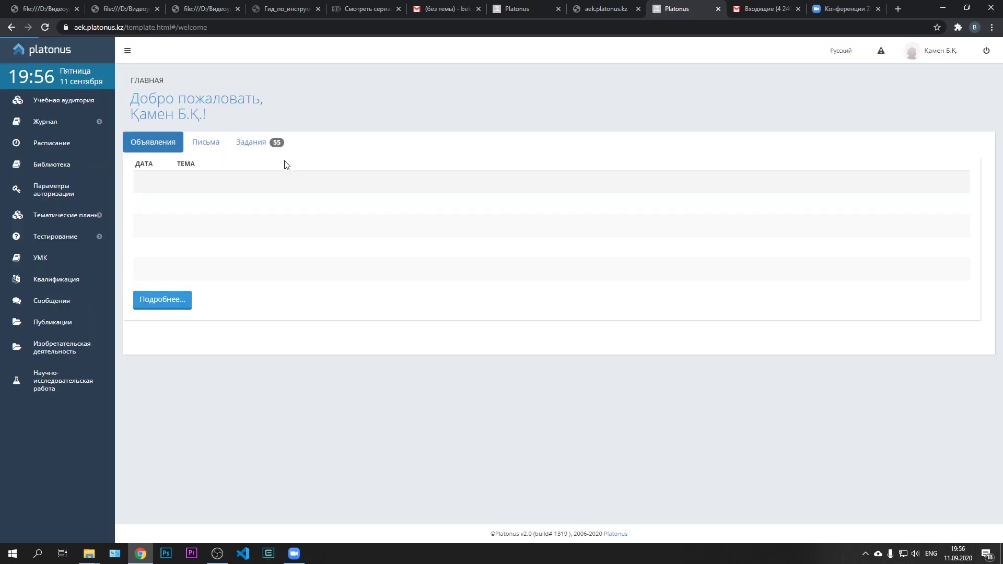
{"action": "left_click", "coordinate": [81, 105]}
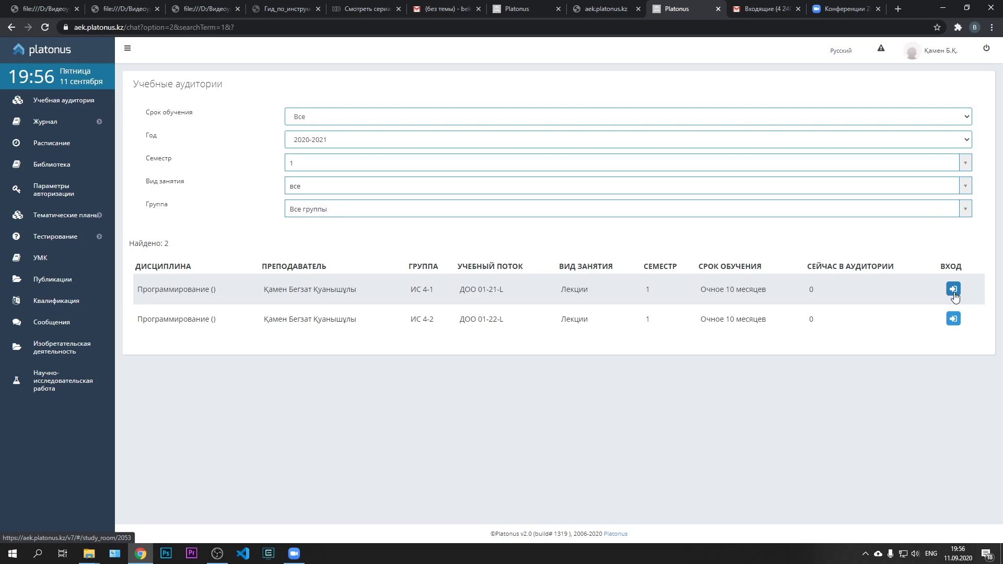
{"action": "left_click", "coordinate": [954, 291]}
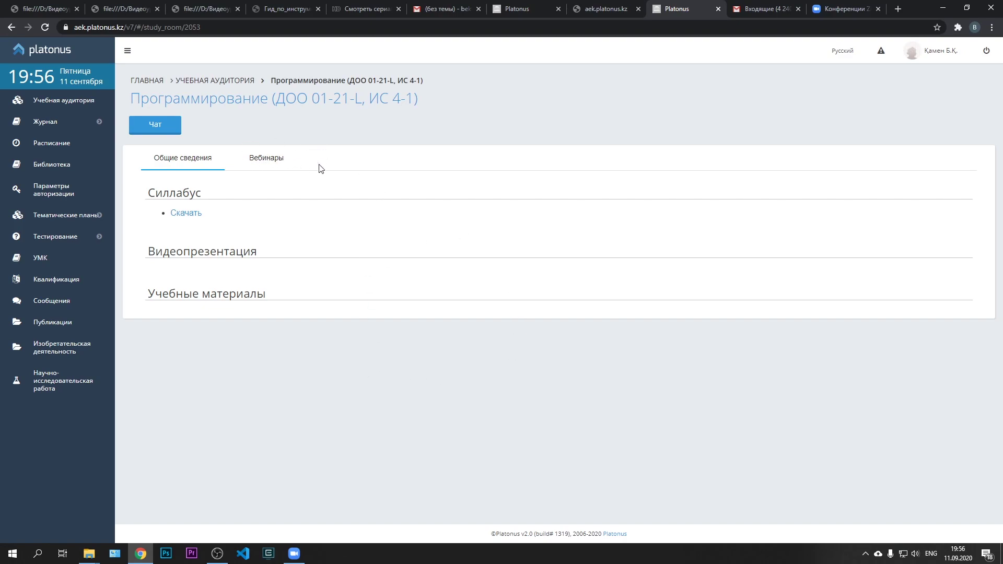
On the Вебинары tab, start a new webinar with Zoom as the platform
{"action": "left_click", "coordinate": [266, 162]}
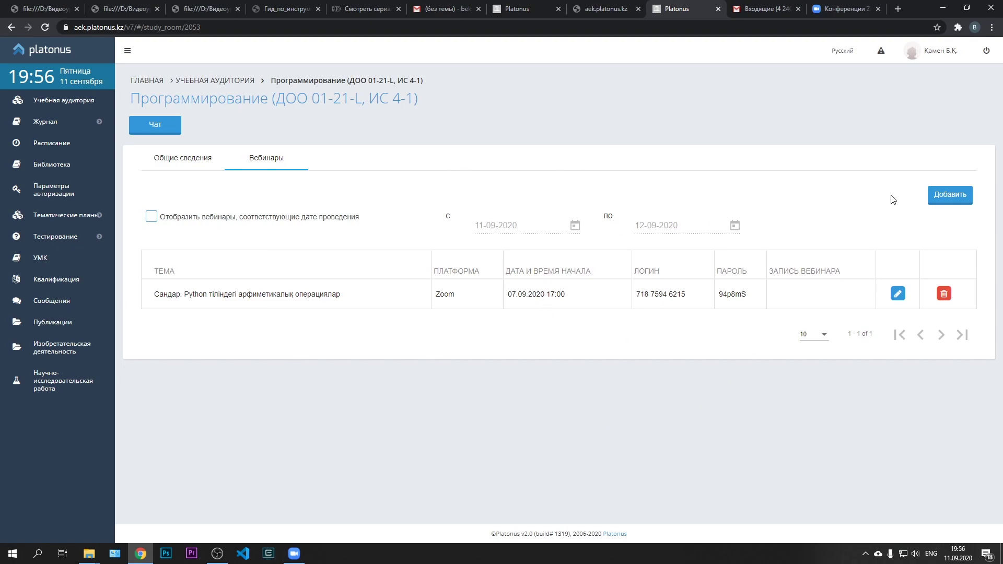
{"action": "left_click", "coordinate": [951, 202]}
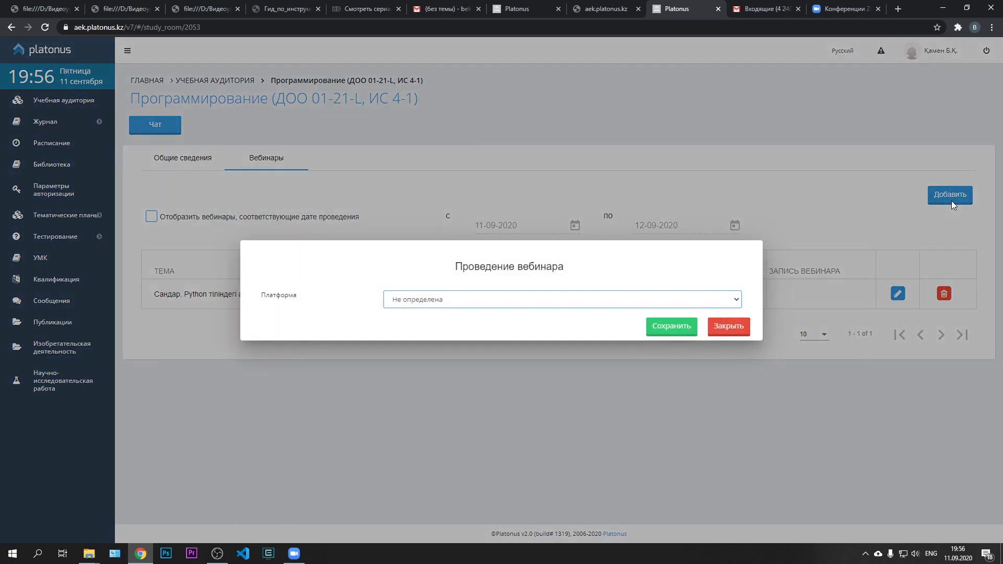
{"action": "left_click", "coordinate": [534, 302]}
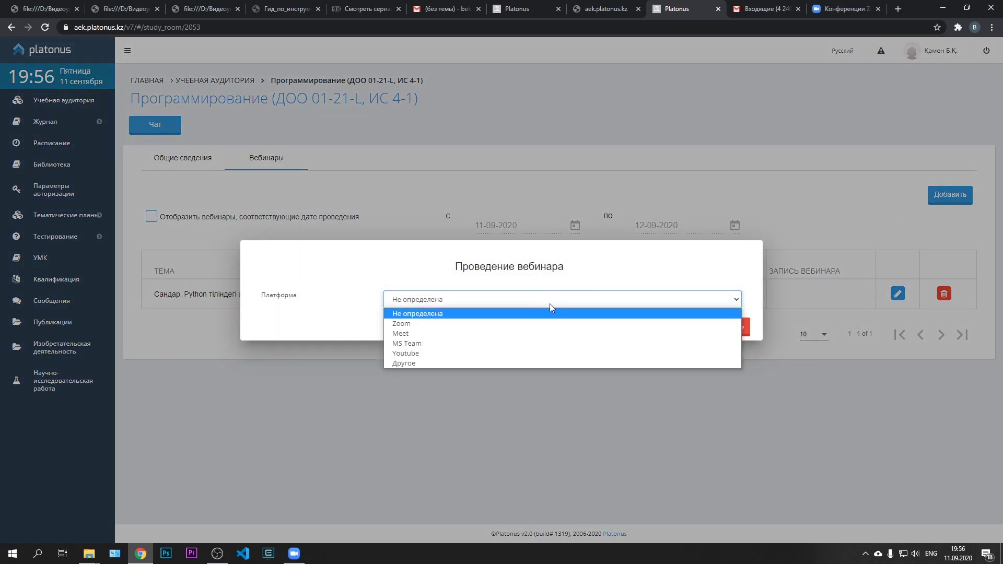
{"action": "left_click", "coordinate": [540, 323]}
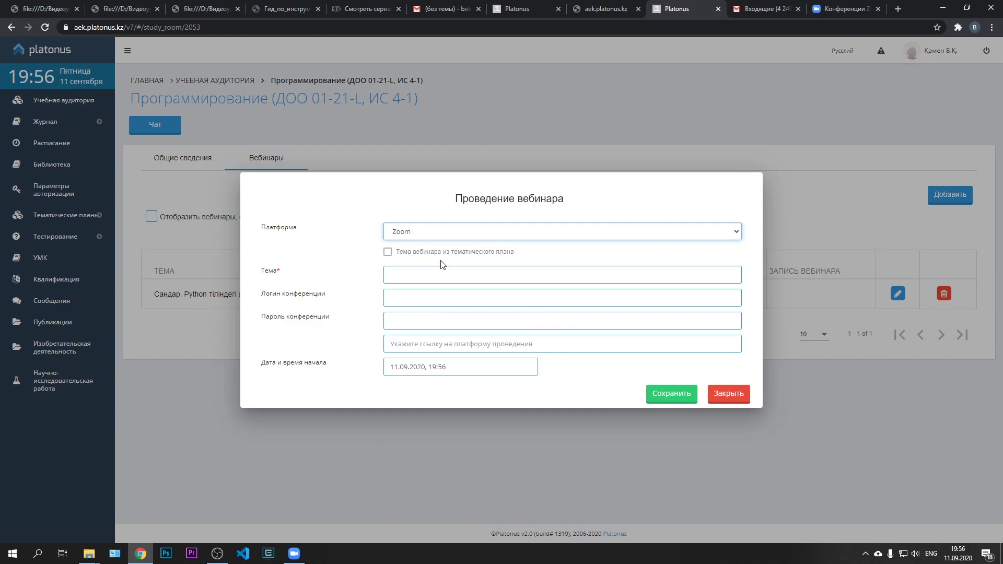
Enter the webinar topic 'Методы строк в Python'
{"action": "left_click", "coordinate": [420, 271]}
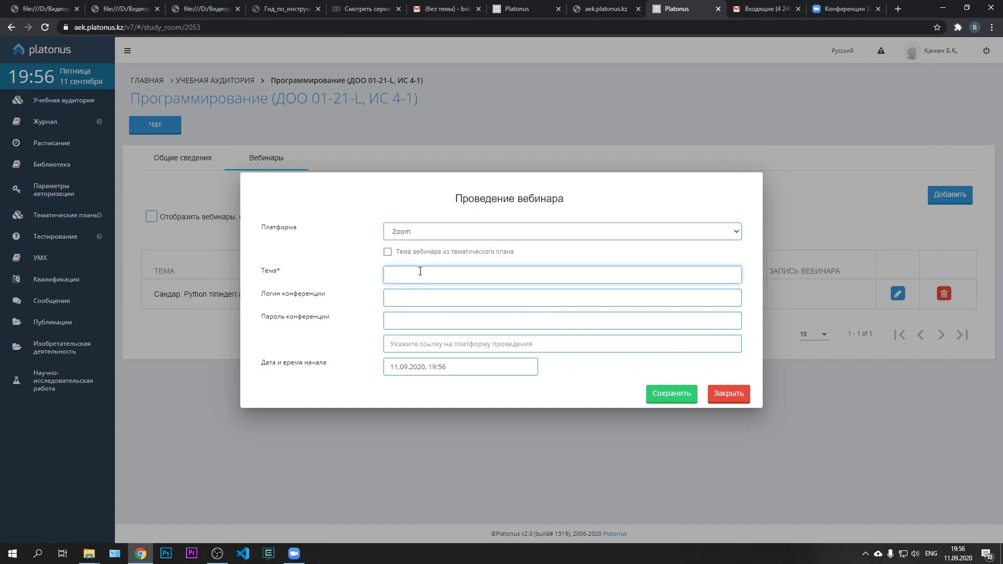
{"action": "key", "text": "alt+shift"}
{"action": "type", "text": "Методы стор"}
{"action": "type", "text": "к"}
{"action": "key", "text": "BackSpace"}
{"action": "key", "text": "BackSpace"}
{"action": "key", "text": "BackSpace"}
{"action": "key", "text": "BackSpace"}
{"action": "type", "text": "трок в"}
{"action": "key", "text": "alt+shift"}
{"action": "type", "text": "Python"}
Select the meeting ID in Zoom's invitation and return to the Platonus webinars page
{"action": "left_click", "coordinate": [457, 294]}
{"action": "key", "text": "alt+Tab"}
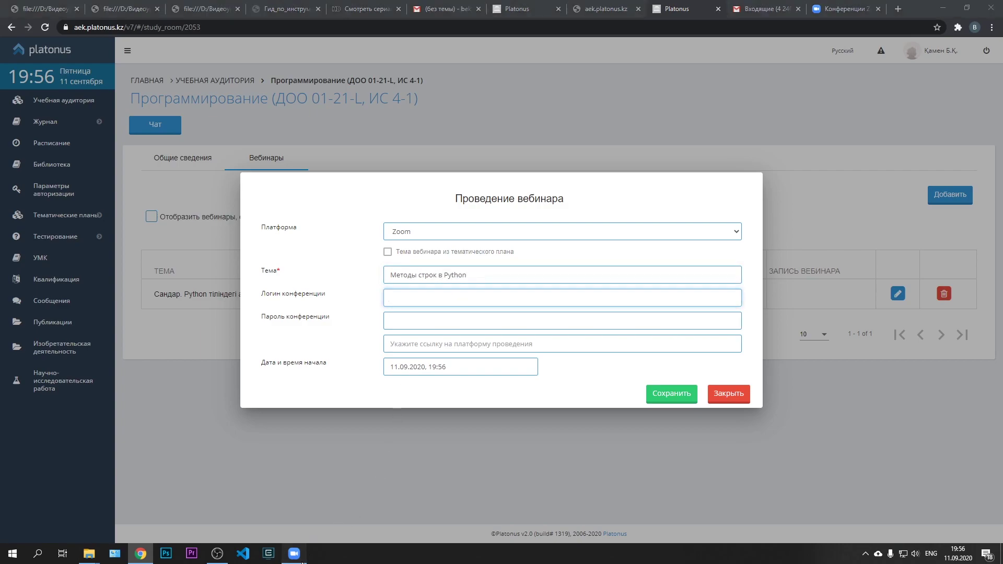
{"action": "left_click_drag", "start_coordinate": [558, 320], "coordinate": [522, 321]}
{"action": "key", "text": "ctrl+c"}
{"action": "left_click", "coordinate": [817, 485]}
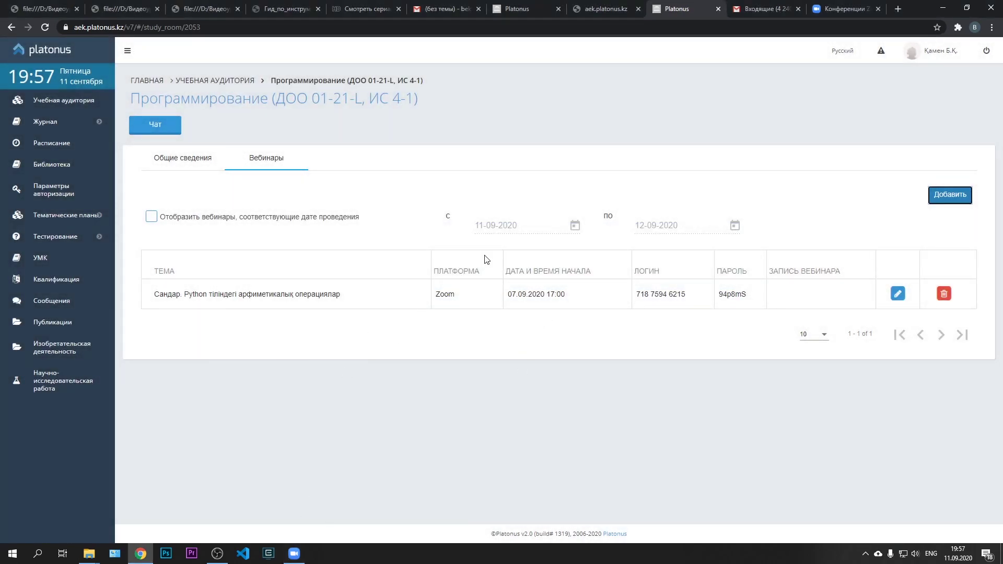
Start a new Zoom webinar again and paste the meeting ID as the conference login
{"action": "left_click", "coordinate": [940, 196]}
{"action": "left_click", "coordinate": [624, 303]}
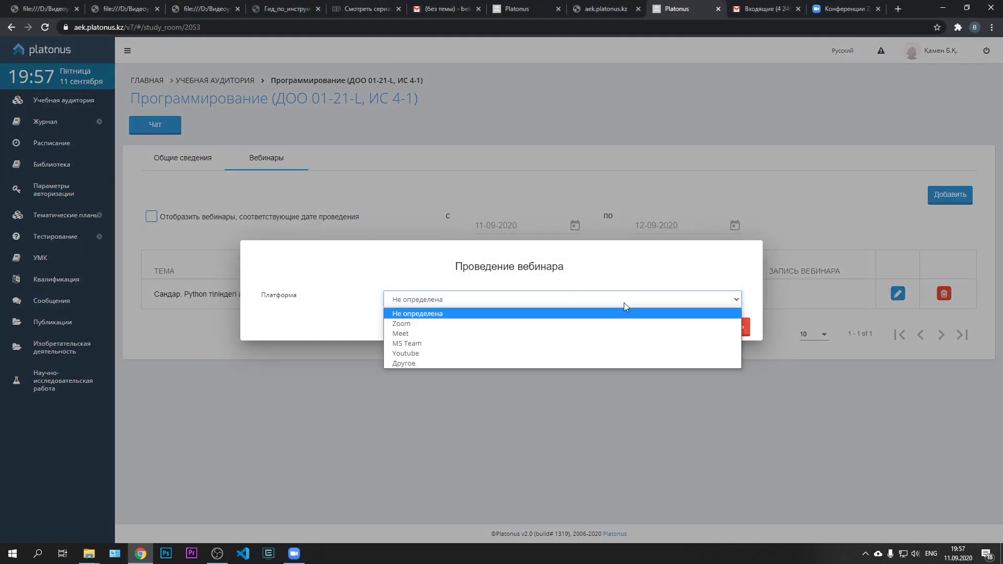
{"action": "left_click", "coordinate": [596, 325]}
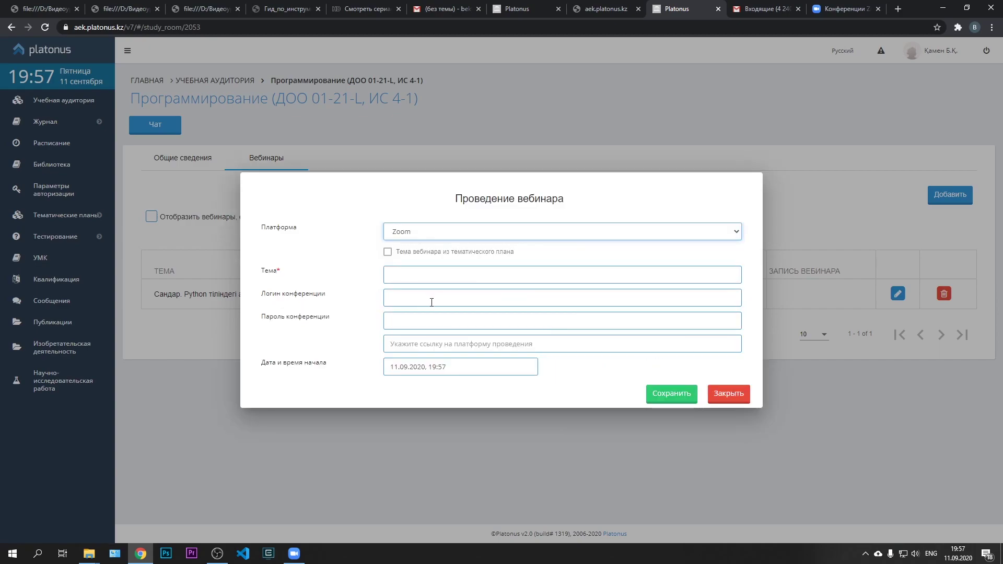
{"action": "left_click", "coordinate": [414, 298]}
{"action": "key", "text": "ctrl+v"}
{"action": "left_click", "coordinate": [437, 275]}
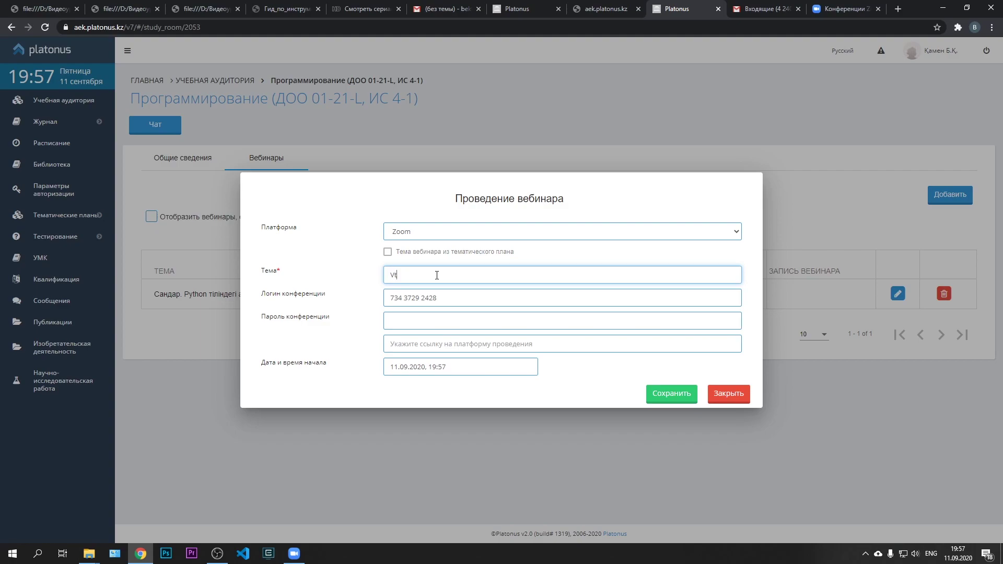
{"action": "key", "text": "alt+shift"}
{"action": "type", "text": "Ме"}
{"action": "type", "text": "од"}
{"action": "type", "text": "оды строк"}
{"action": "left_click_drag", "start_coordinate": [442, 297], "coordinate": [388, 300]}
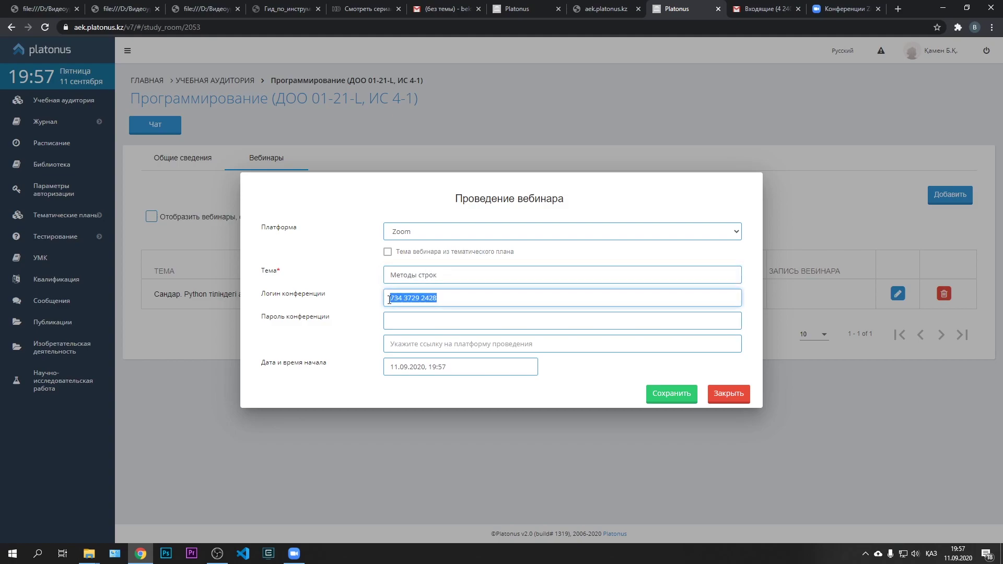
{"action": "left_click", "coordinate": [463, 300]}
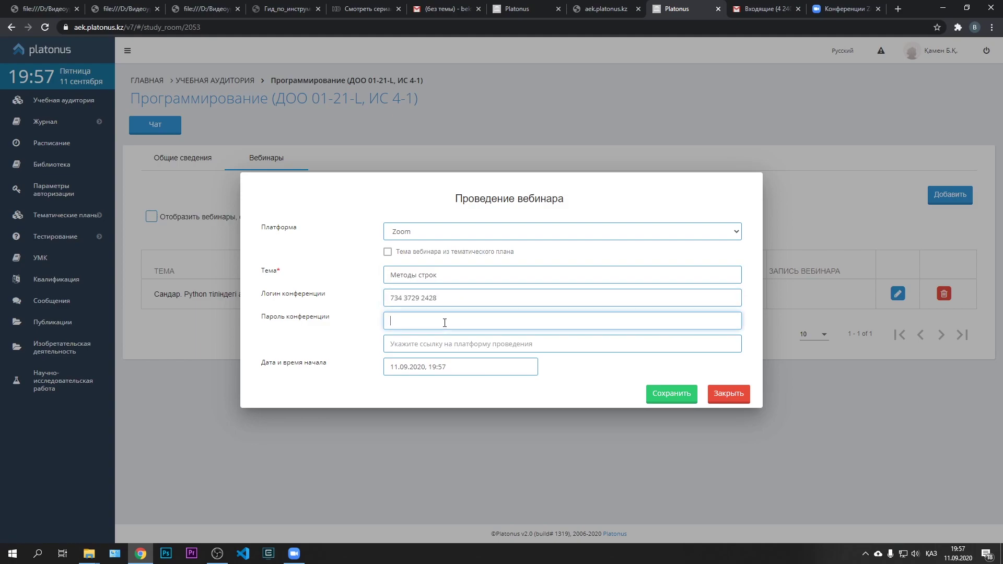
{"action": "type", "text": "12345"}
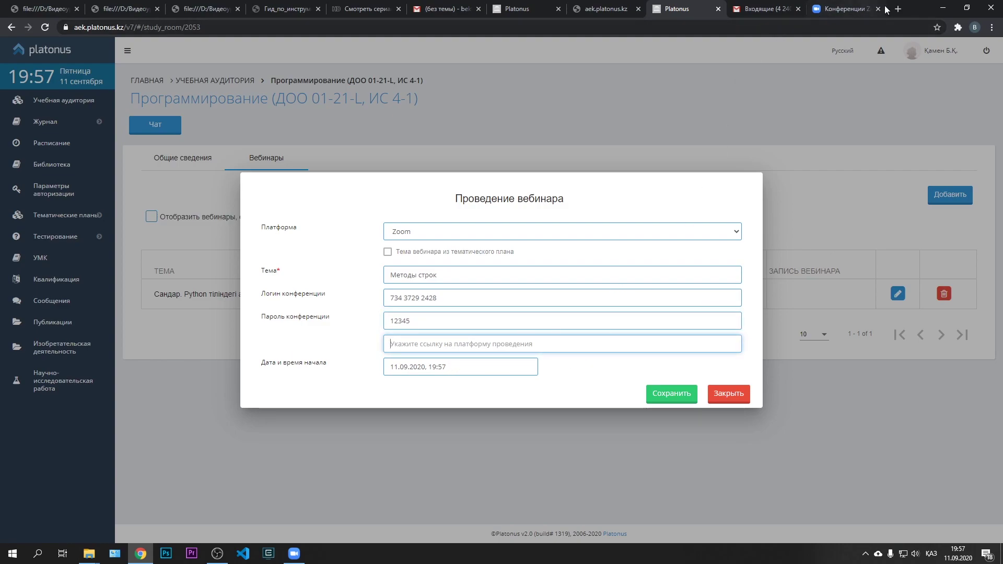
Reopen zoom.us/ru-ru/meetings.html in a new tab via search and copy its address
{"action": "left_click", "coordinate": [839, 9]}
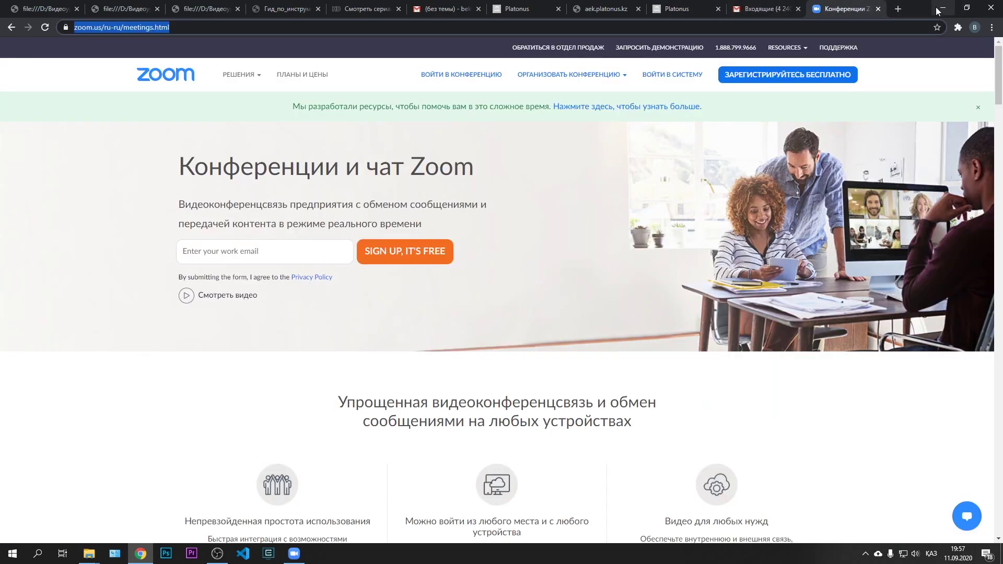
{"action": "left_click", "coordinate": [879, 9]}
{"action": "left_click", "coordinate": [898, 9]}
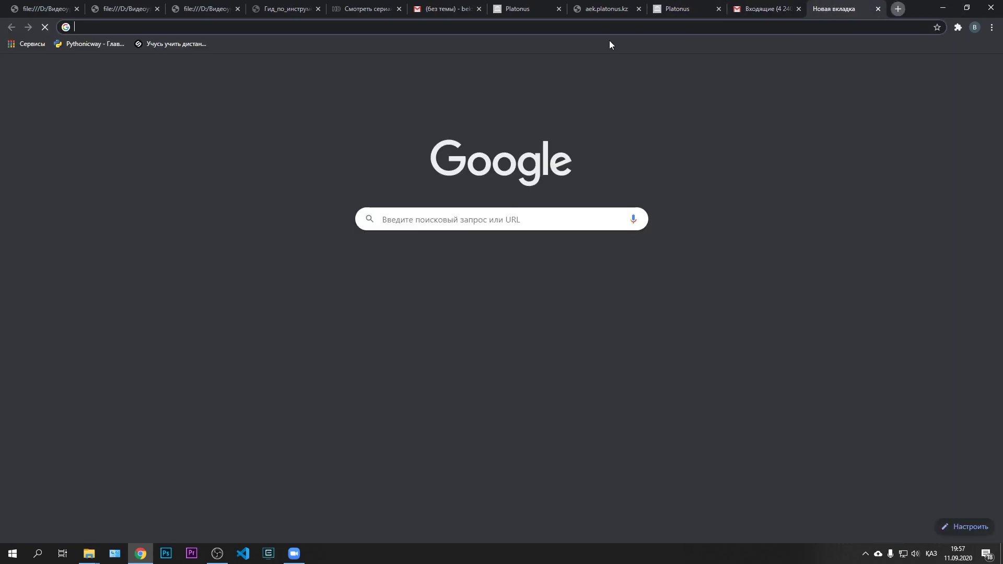
{"action": "left_click", "coordinate": [459, 211]}
{"action": "left_click", "coordinate": [432, 239]}
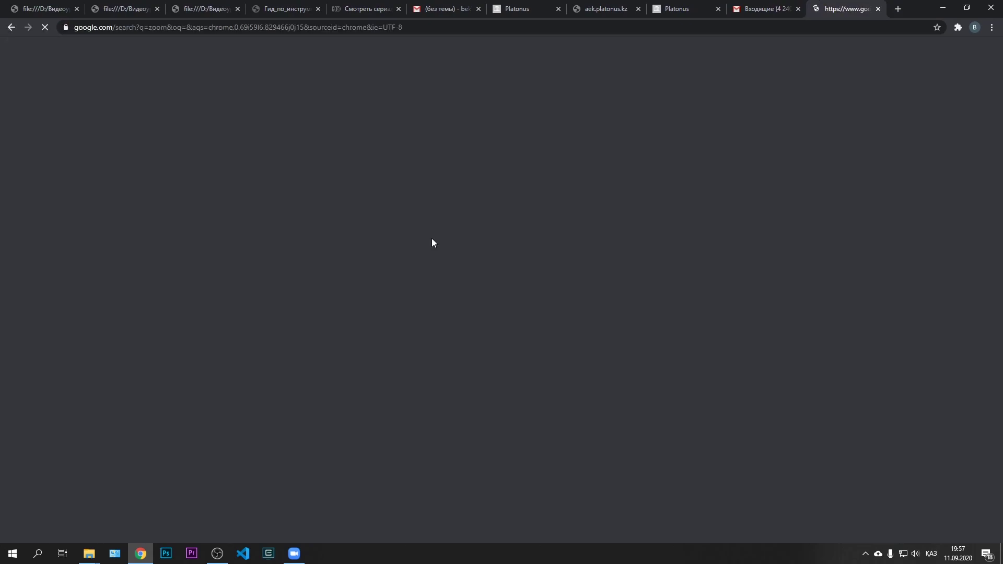
{"action": "left_click", "coordinate": [182, 146]}
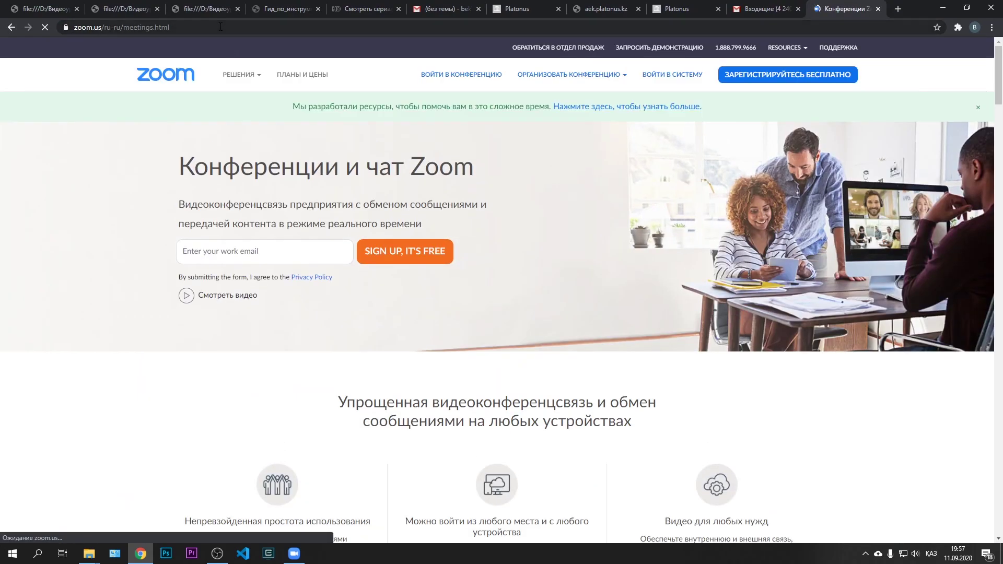
{"action": "left_click", "coordinate": [219, 26]}
{"action": "key", "text": "ctrl+c"}
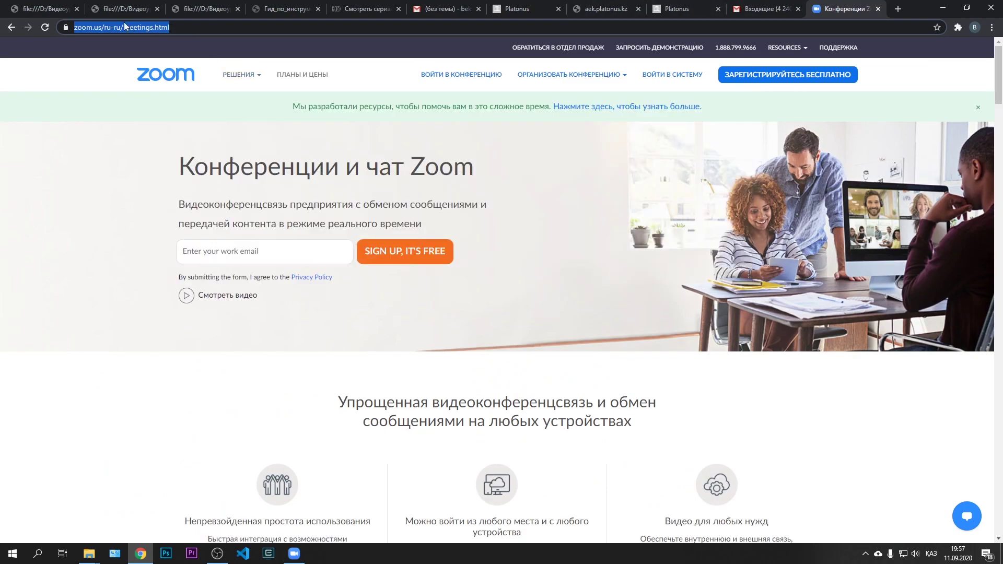
{"action": "left_click", "coordinate": [690, 1]}
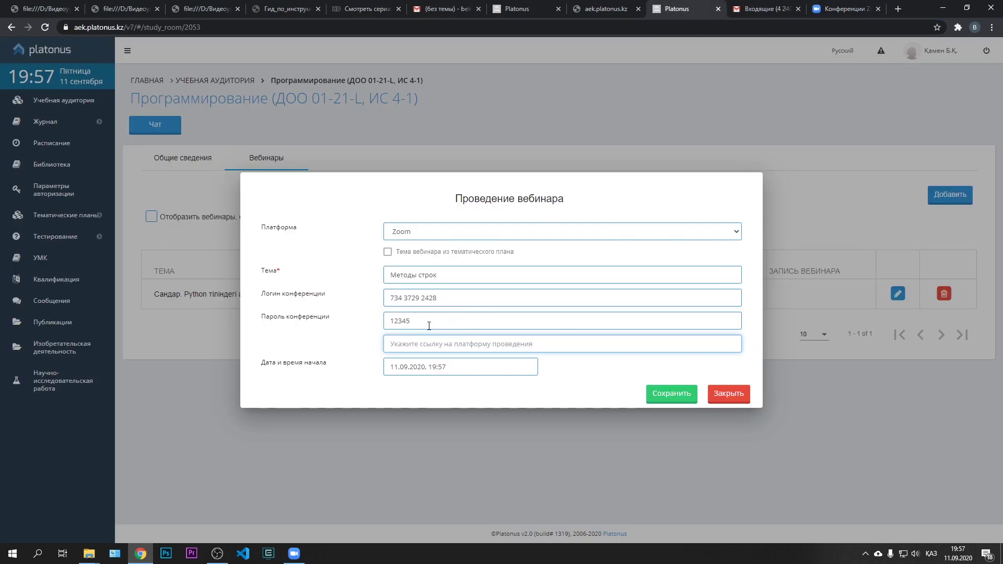
Paste the Zoom meetings URL as the webinar link and set the start date to 12.09.2020
{"action": "right_click", "coordinate": [412, 346]}
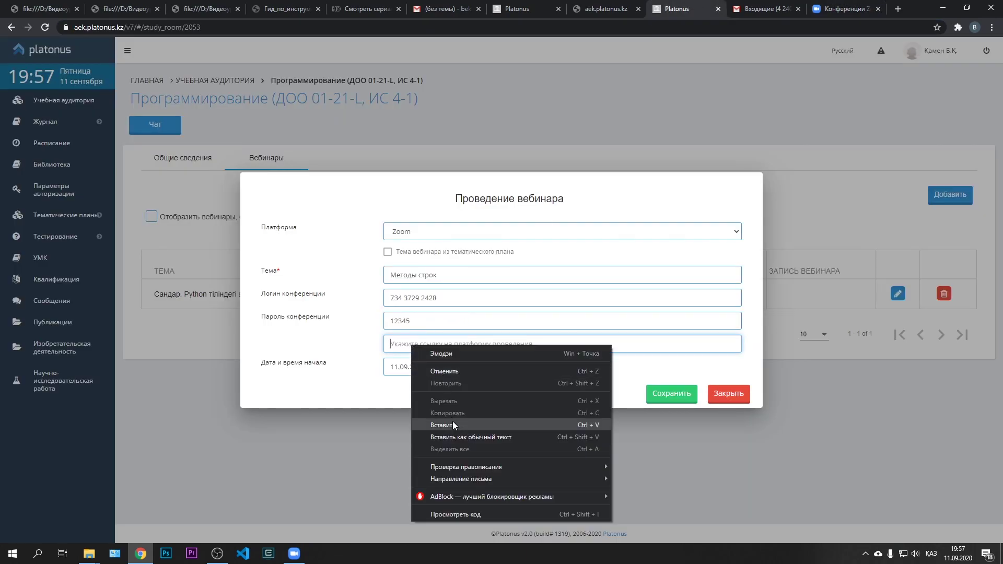
{"action": "left_click", "coordinate": [452, 421]}
{"action": "left_click", "coordinate": [461, 367]}
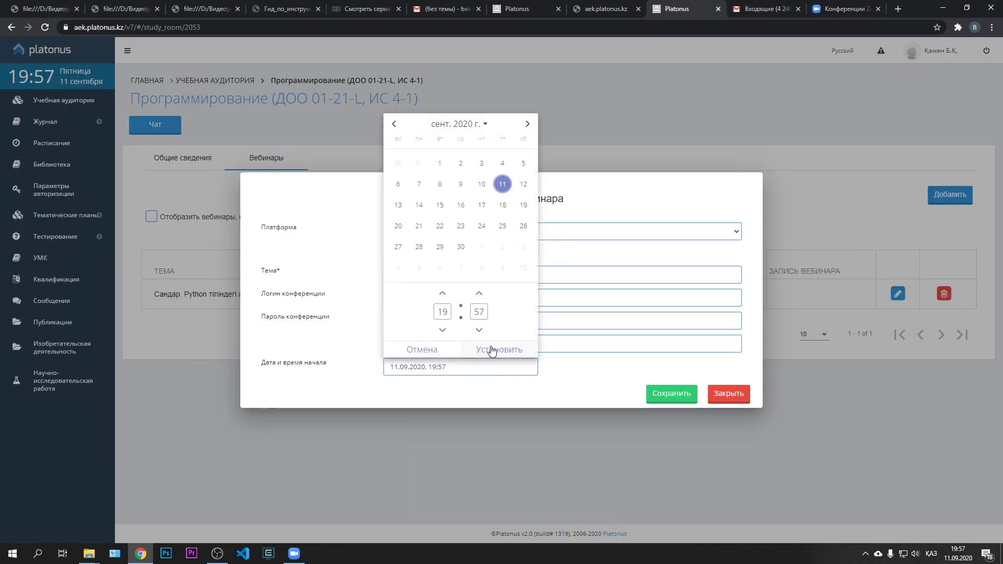
{"action": "left_click", "coordinate": [524, 186]}
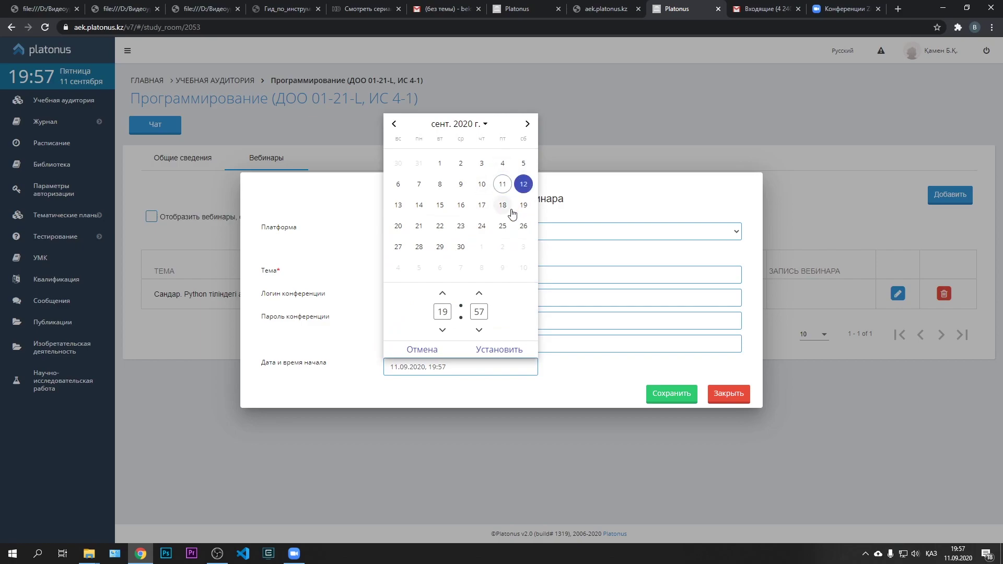
Set the start time to 10:10 and save the Методы строк webinar
{"action": "double_click", "coordinate": [443, 312]}
{"action": "type", "text": "10"}
{"action": "double_click", "coordinate": [476, 312]}
{"action": "key", "text": "BackSpace"}
{"action": "type", "text": "10"}
{"action": "left_click", "coordinate": [494, 349]}
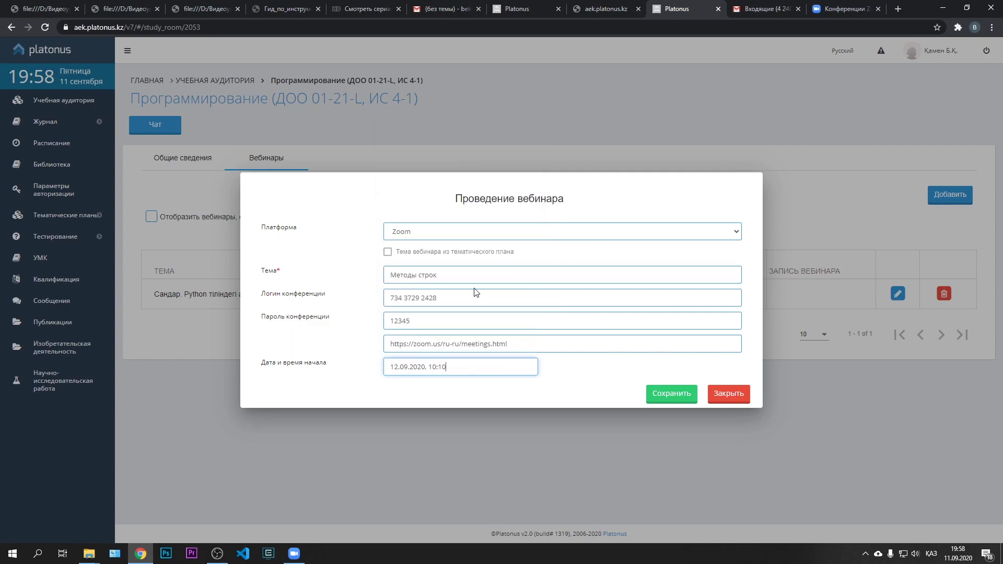
{"action": "left_click", "coordinate": [679, 396]}
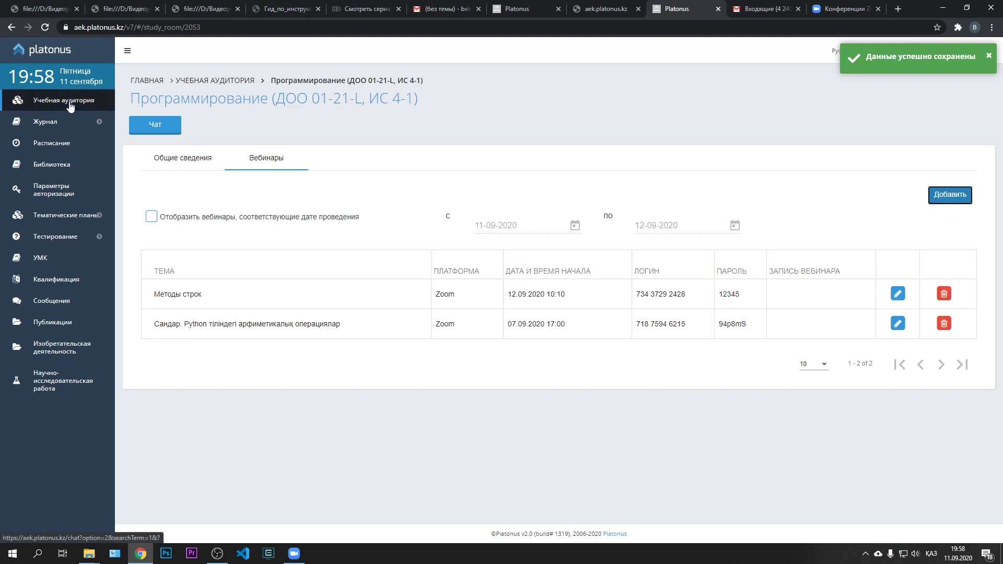
{"action": "left_click", "coordinate": [52, 52]}
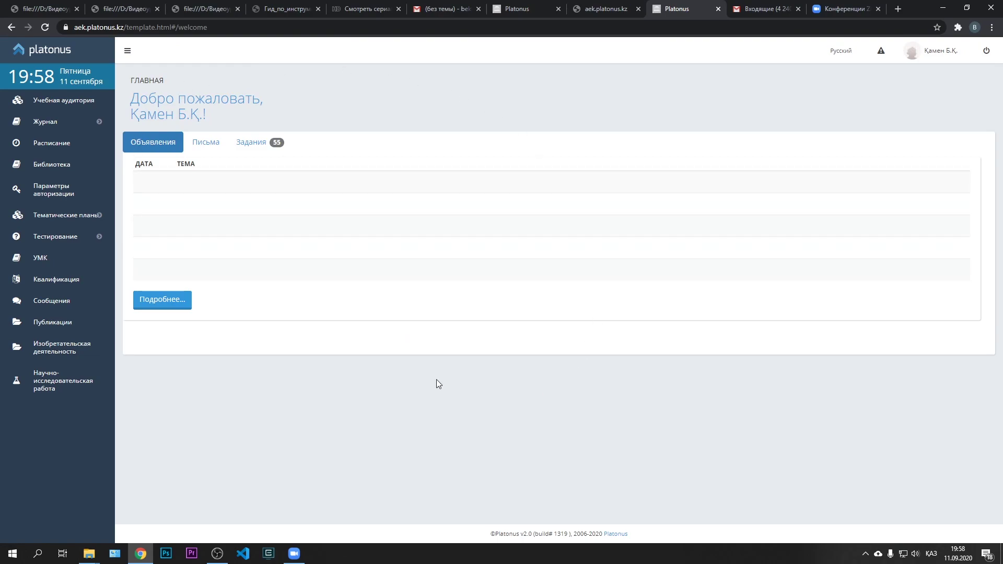
{"action": "left_click", "coordinate": [75, 104]}
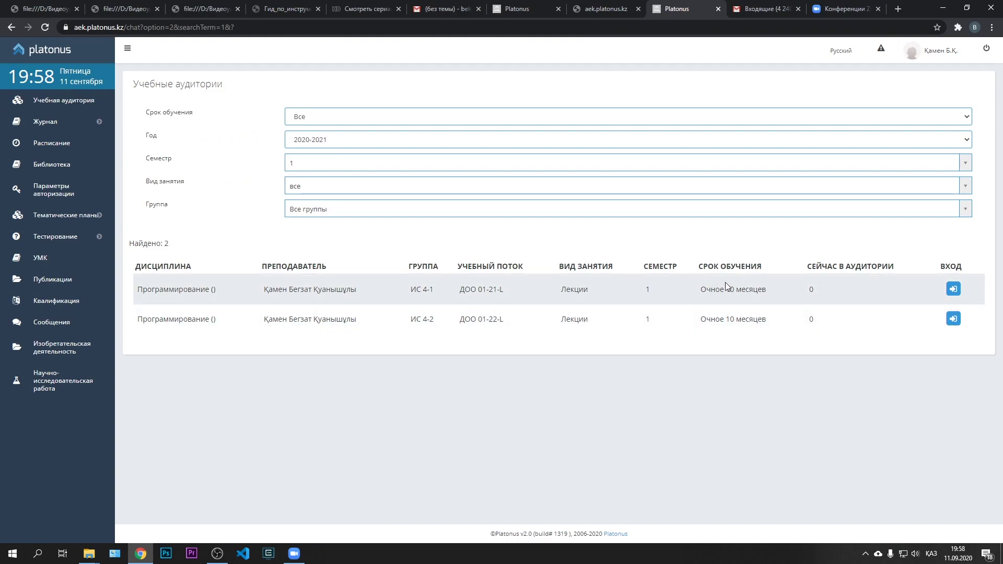
{"action": "left_click", "coordinate": [953, 290]}
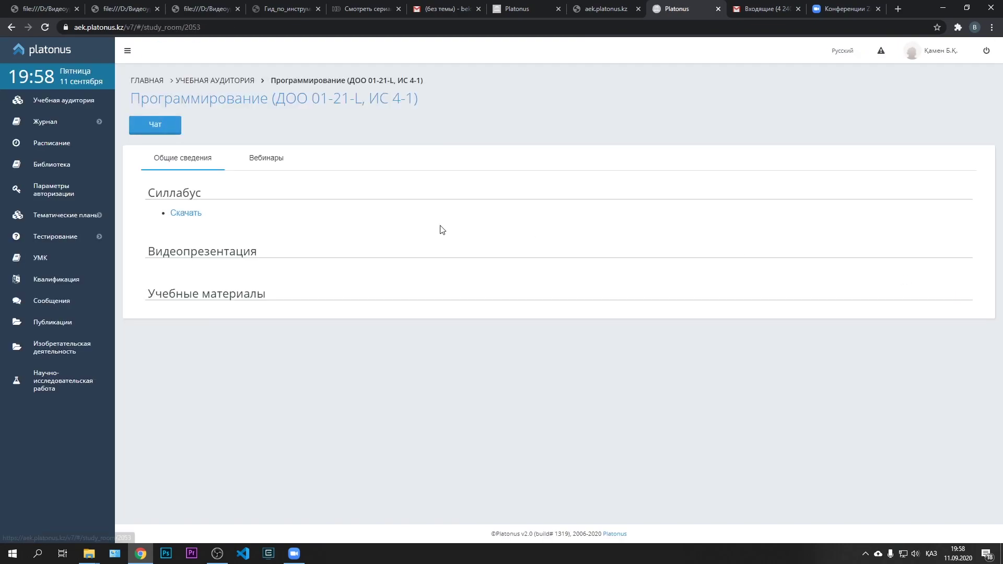
{"action": "left_click", "coordinate": [260, 160]}
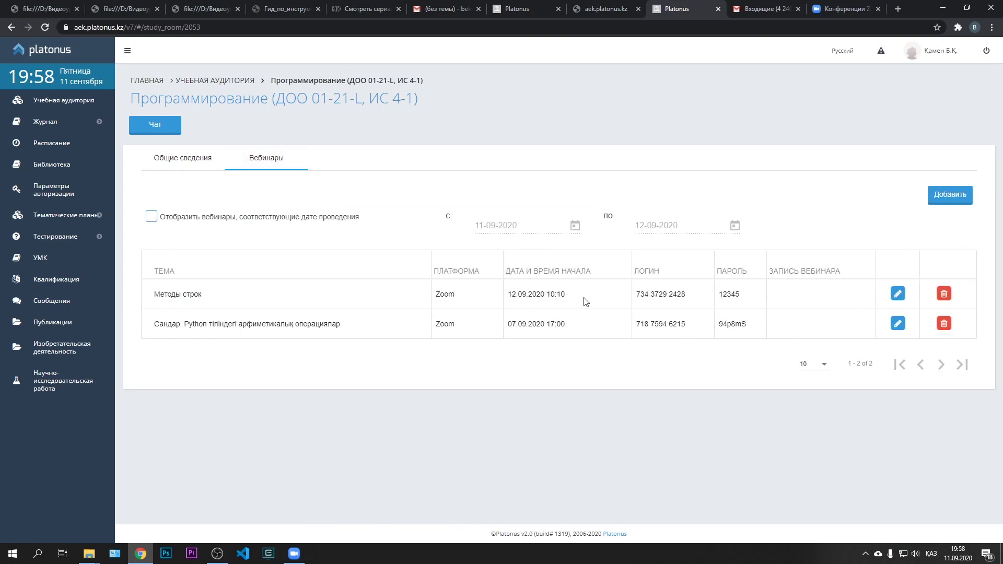
{"action": "left_click_drag", "start_coordinate": [636, 294], "coordinate": [690, 295]}
{"action": "left_click_drag", "start_coordinate": [548, 296], "coordinate": [578, 300]}
{"action": "left_click", "coordinate": [685, 295]}
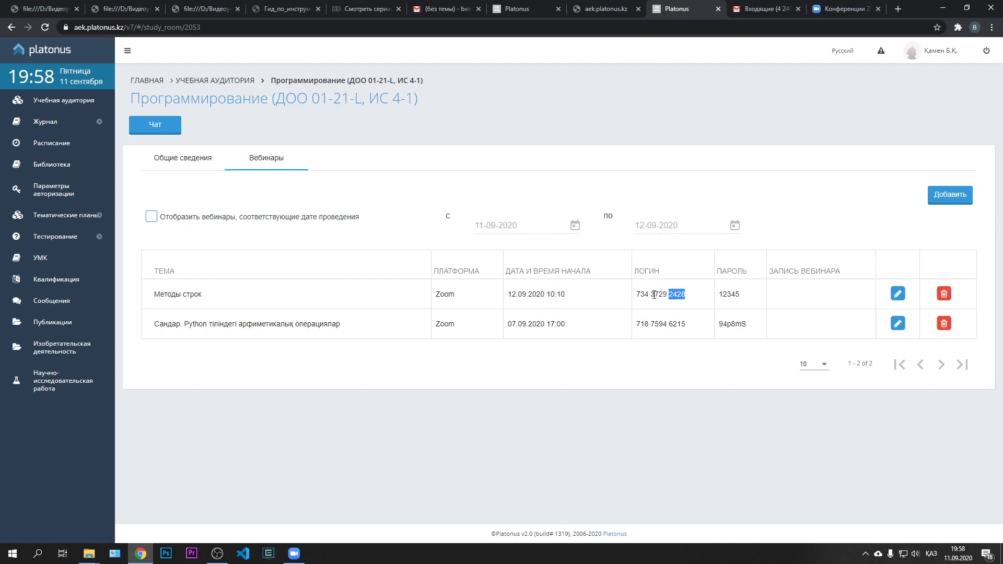